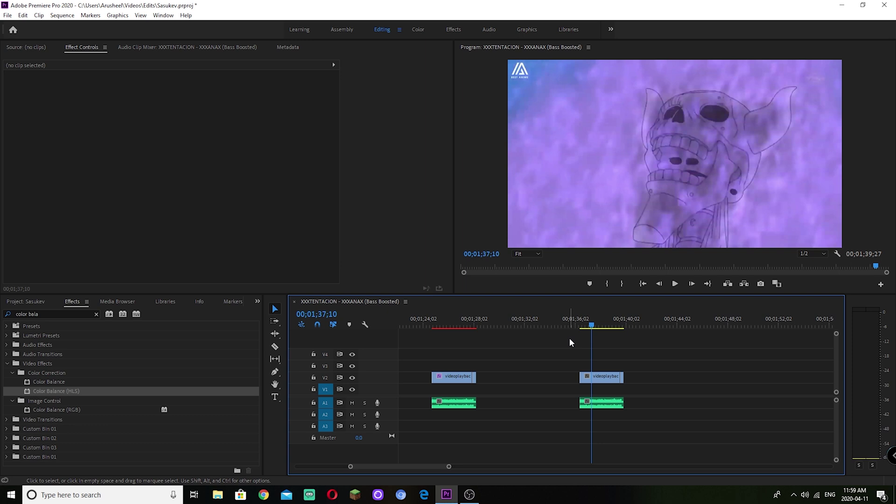
- Play back the first clip section, then move the playhead onto the second clip
{"action": "left_click_drag", "start_coordinate": [592, 322], "coordinate": [425, 333]}
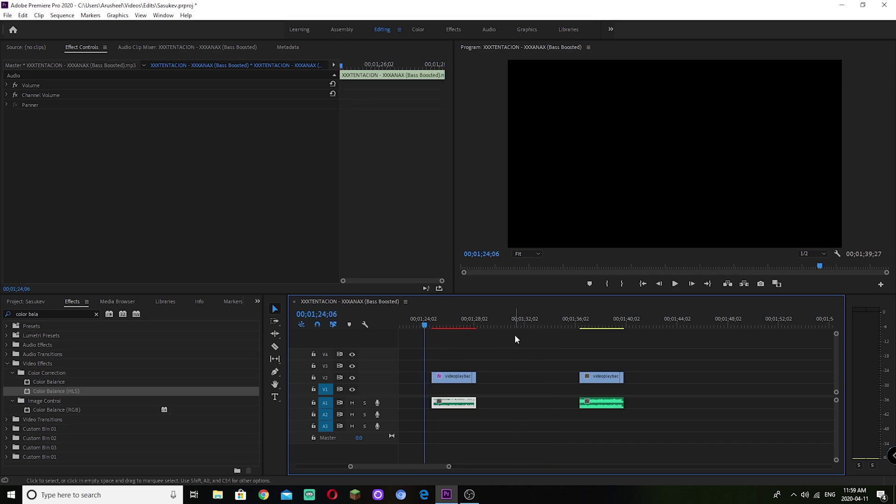
{"action": "key", "text": "space"}
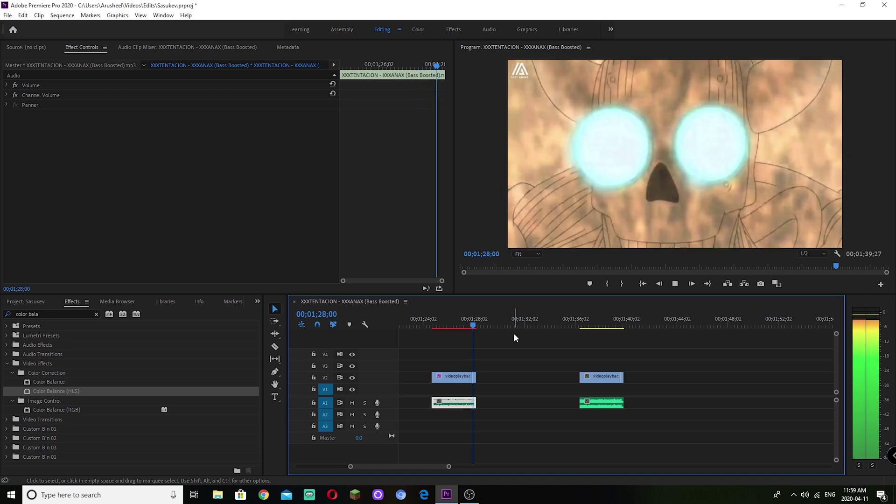
{"action": "key", "text": "space"}
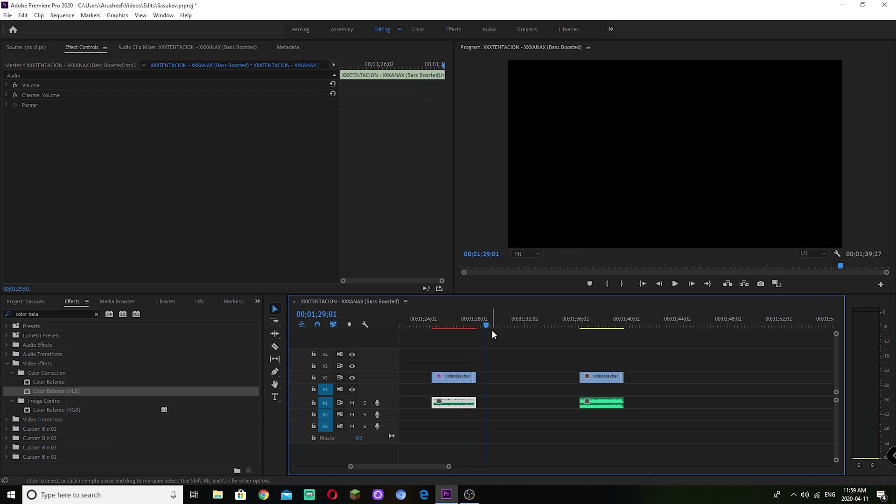
{"action": "left_click", "coordinate": [492, 329]}
{"action": "left_click_drag", "start_coordinate": [493, 323], "coordinate": [583, 330]}
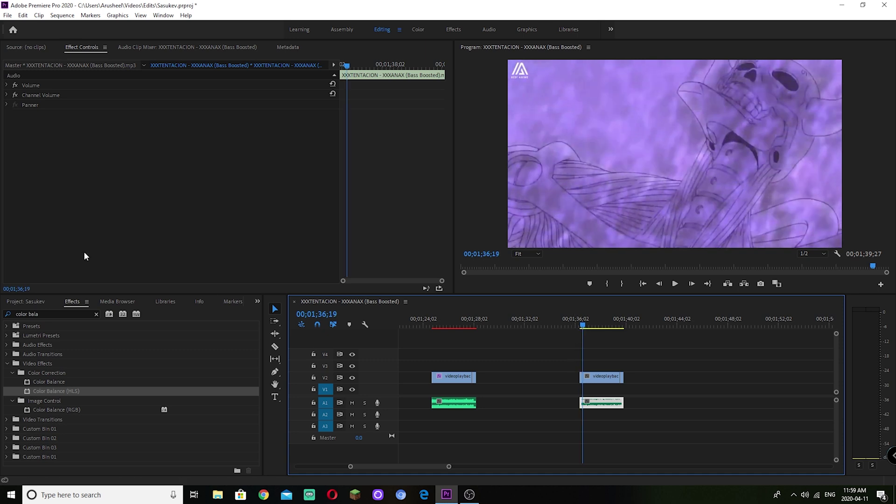
- Clear the old Effects search and start a new search for s_shake
{"action": "left_click", "coordinate": [97, 313]}
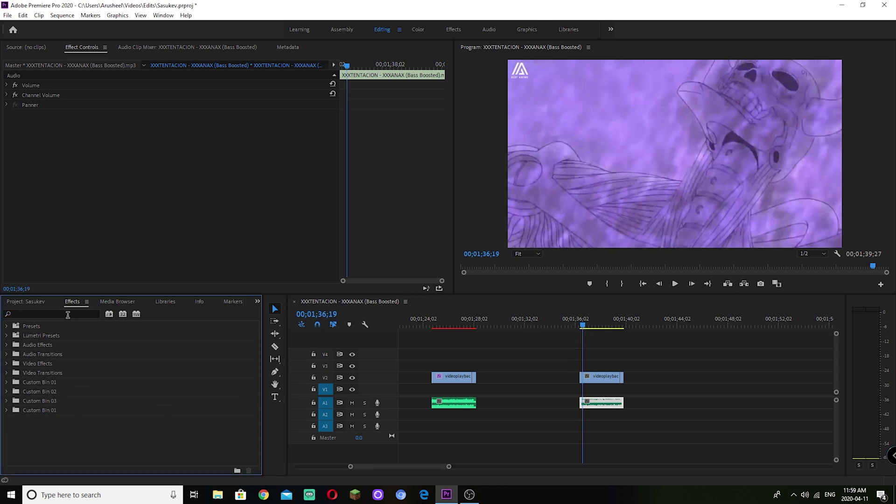
{"action": "left_click", "coordinate": [74, 312]}
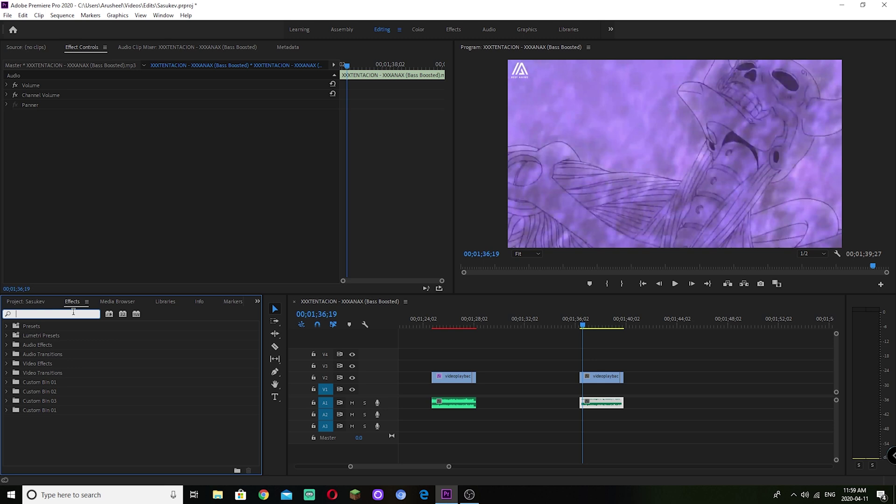
{"action": "type", "text": "s"}
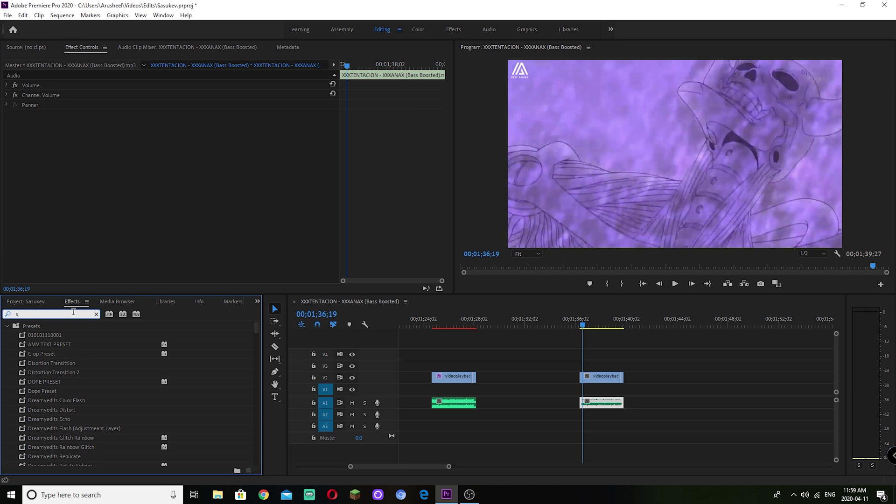
{"action": "type", "text": "_shake"}
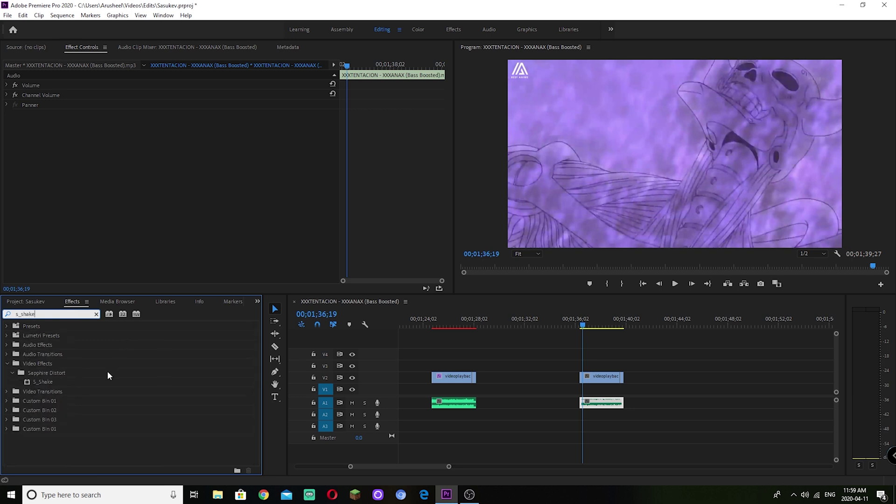
- Apply S_Shake to the second video clip and briefly preview it
{"action": "left_click_drag", "start_coordinate": [91, 380], "coordinate": [601, 378]}
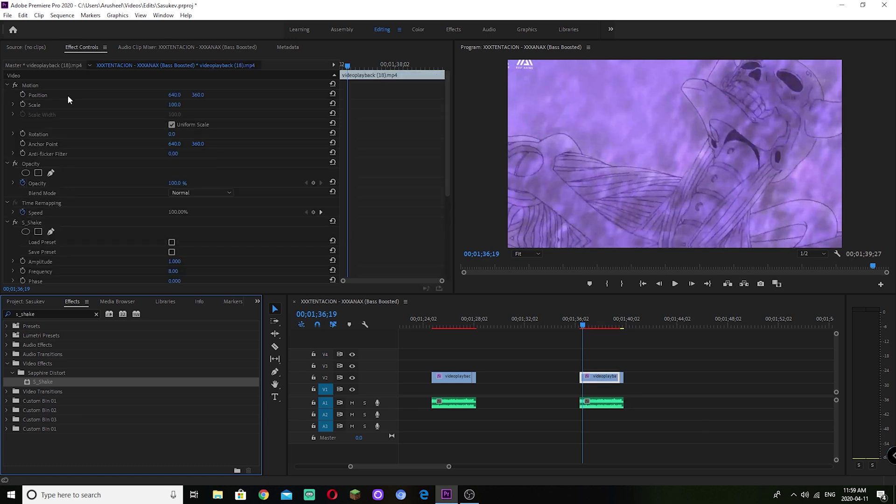
{"action": "scroll", "coordinate": [116, 223], "scroll_direction": "down", "scroll_amount": 1}
{"action": "scroll", "coordinate": [118, 222], "scroll_direction": "down", "scroll_amount": 1}
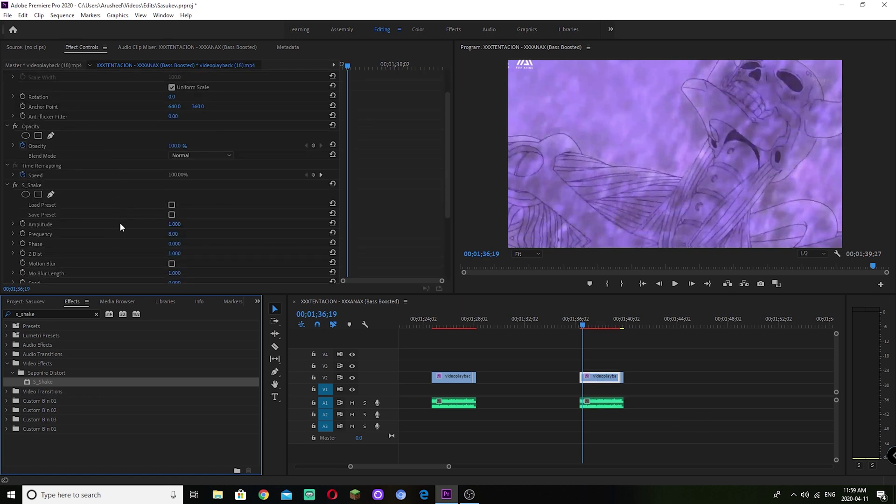
{"action": "scroll", "coordinate": [120, 222], "scroll_direction": "down", "scroll_amount": 1}
{"action": "key", "text": "space"}
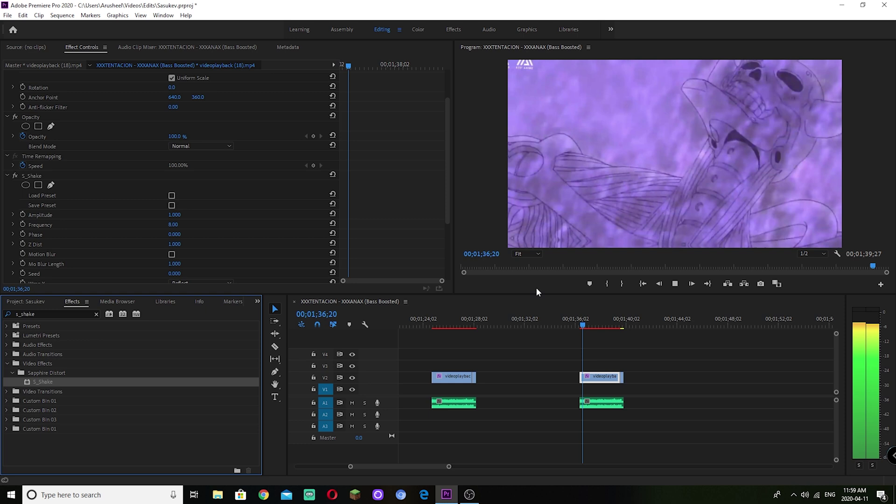
{"action": "key", "text": "space"}
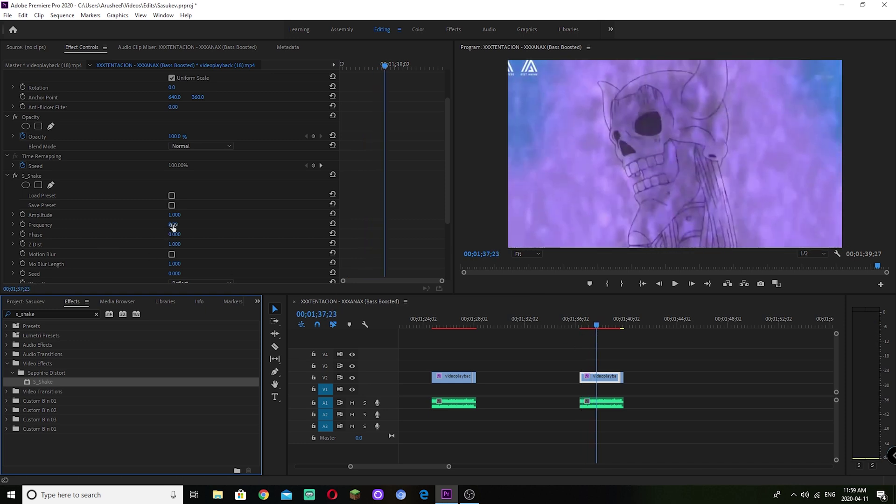
- Raise the S_Shake Frequency to 2776 and replay the clip from its start
{"action": "left_click_drag", "start_coordinate": [175, 228], "coordinate": [280, 227]}
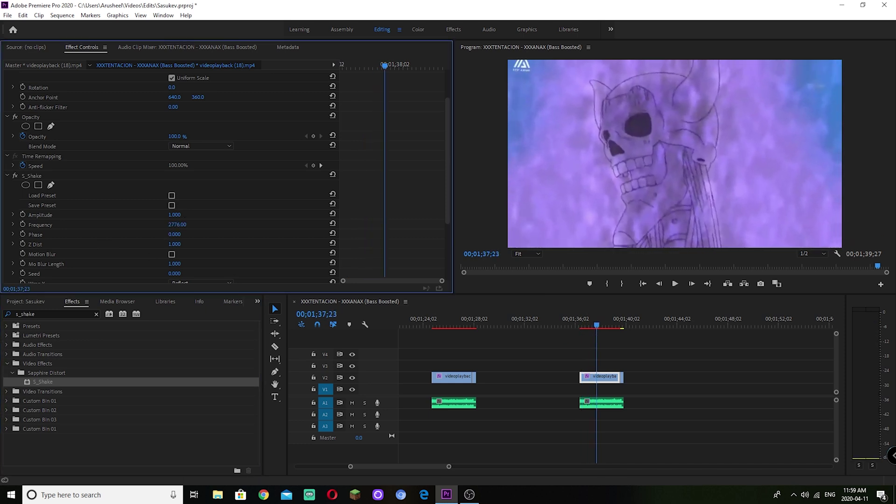
{"action": "left_click_drag", "start_coordinate": [174, 224], "coordinate": [181, 225]}
{"action": "key", "text": "Up"}
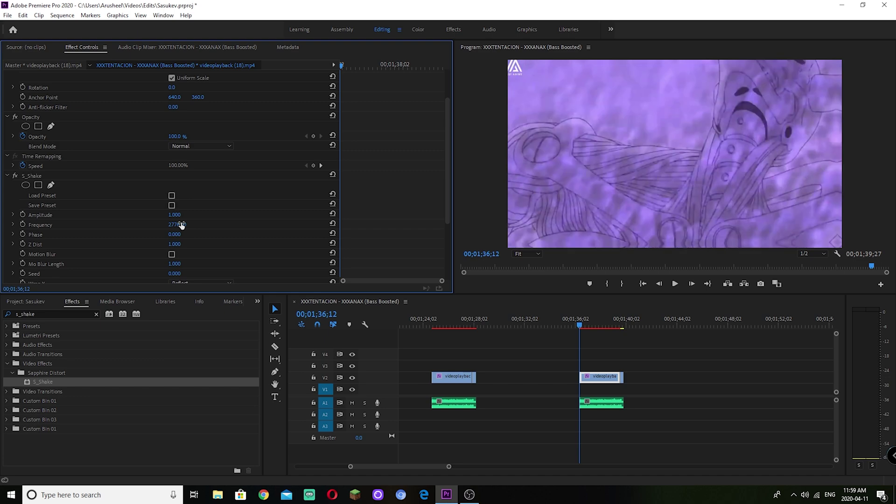
{"action": "key", "text": "space"}
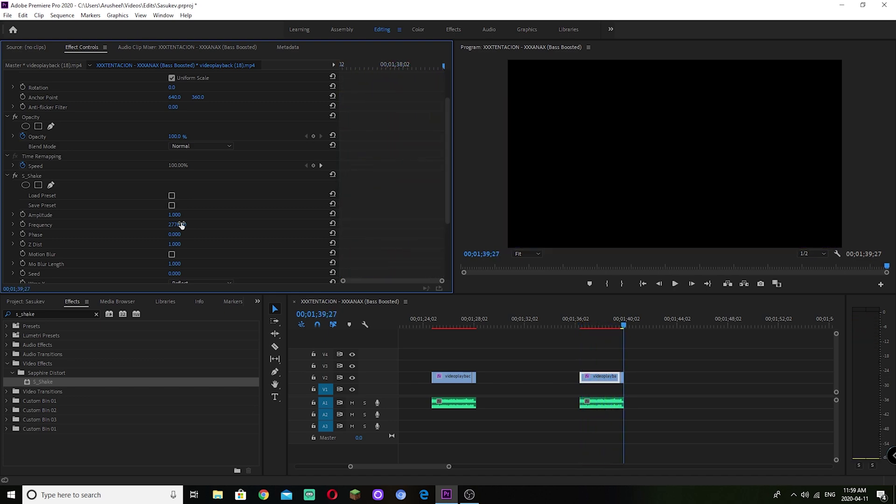
- Lower the second clip's S_Shake Z Dist and preview the result
{"action": "left_click_drag", "start_coordinate": [621, 326], "coordinate": [597, 325]}
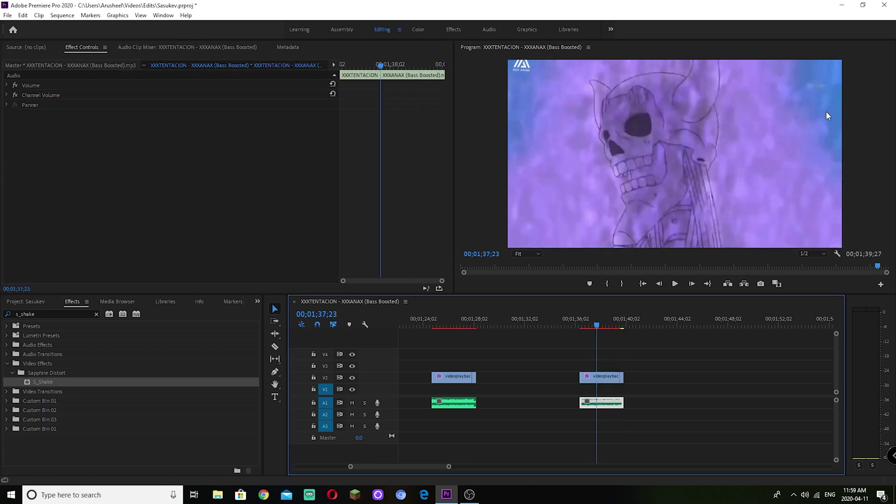
{"action": "left_click", "coordinate": [602, 377]}
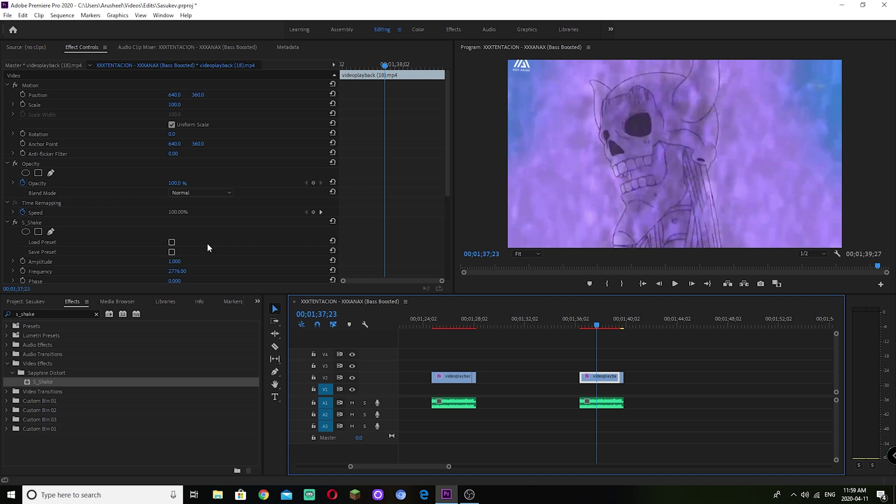
{"action": "scroll", "coordinate": [207, 248], "scroll_direction": "down", "scroll_amount": 2}
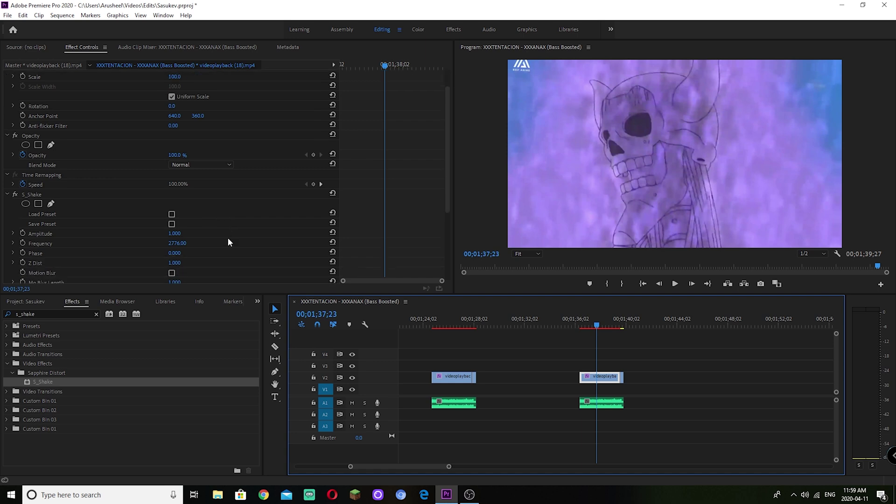
{"action": "left_click", "coordinate": [176, 263]}
{"action": "type", "text": "0"}
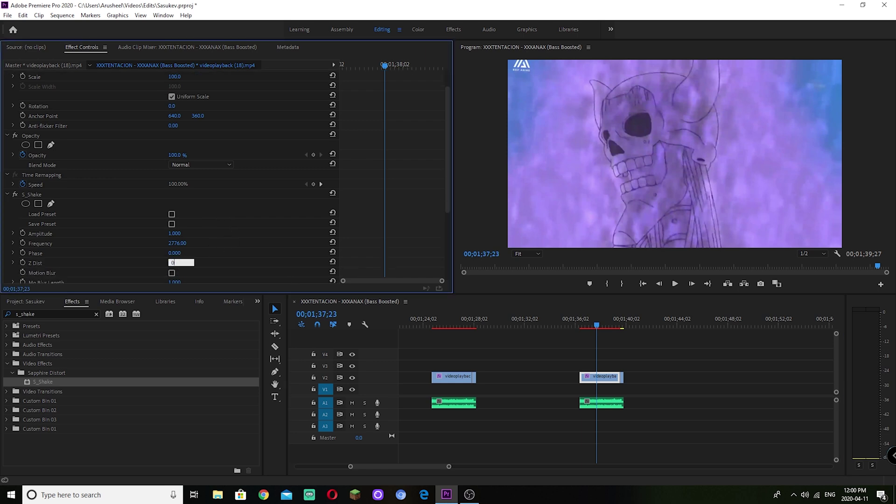
{"action": "type", "text": ".9"}
{"action": "key", "text": "Return"}
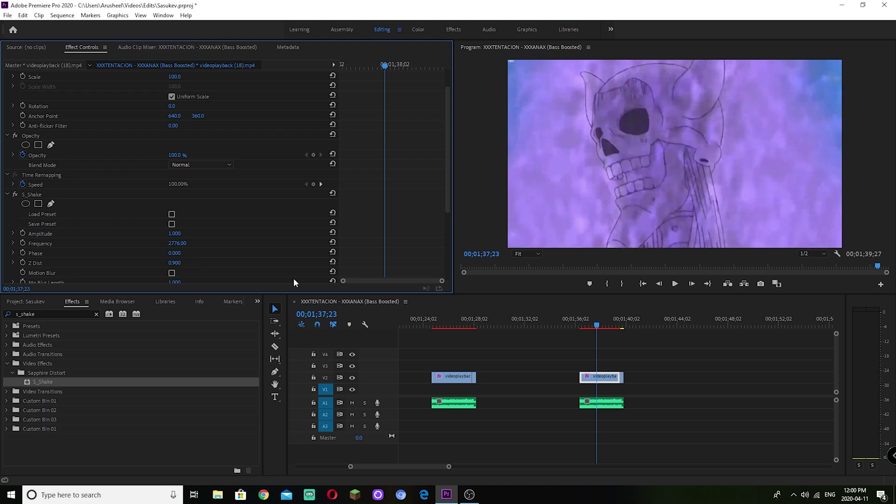
{"action": "key", "text": "space"}
{"action": "key", "text": "space"}
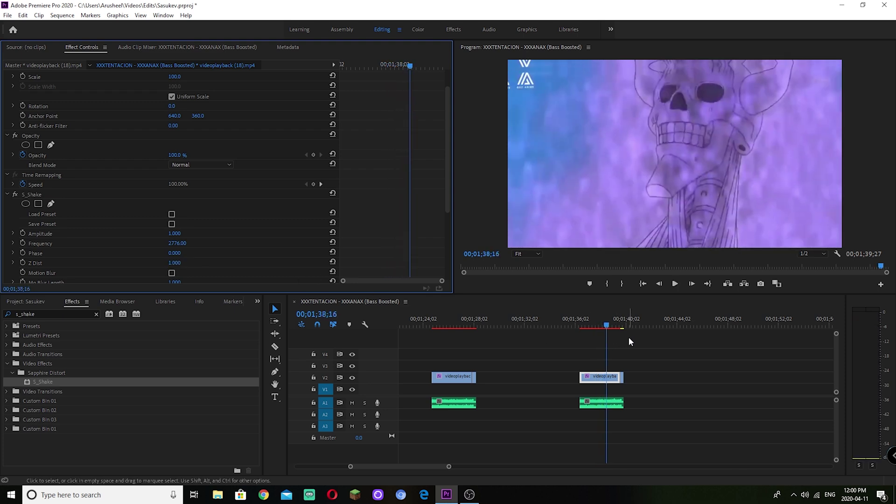
- Select the audio clip under the second video and clear the S_Shake effects search
{"action": "left_click", "coordinate": [629, 340]}
{"action": "left_click", "coordinate": [609, 328]}
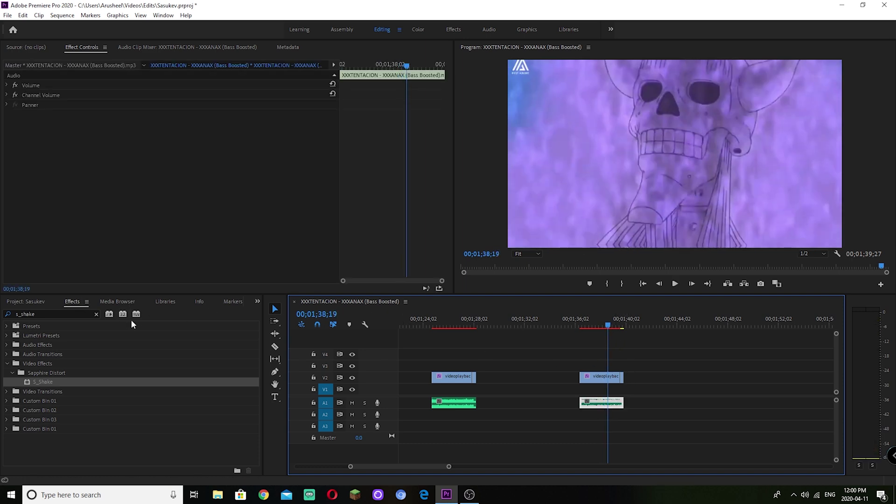
{"action": "left_click", "coordinate": [99, 314]}
{"action": "left_click", "coordinate": [89, 312]}
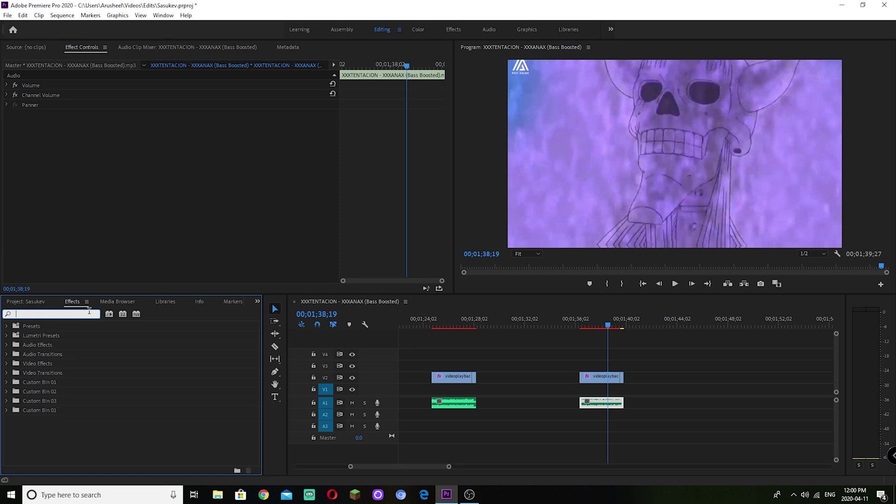
{"action": "type", "text": "color b"}
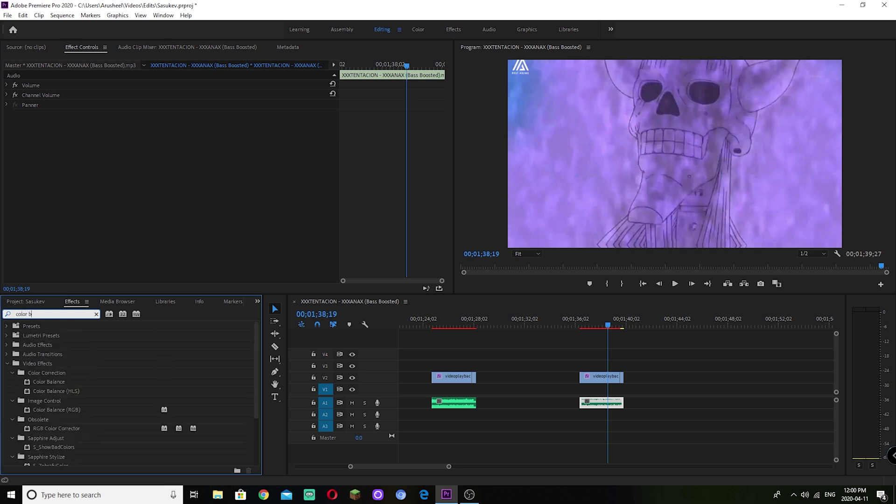
{"action": "type", "text": "ala"}
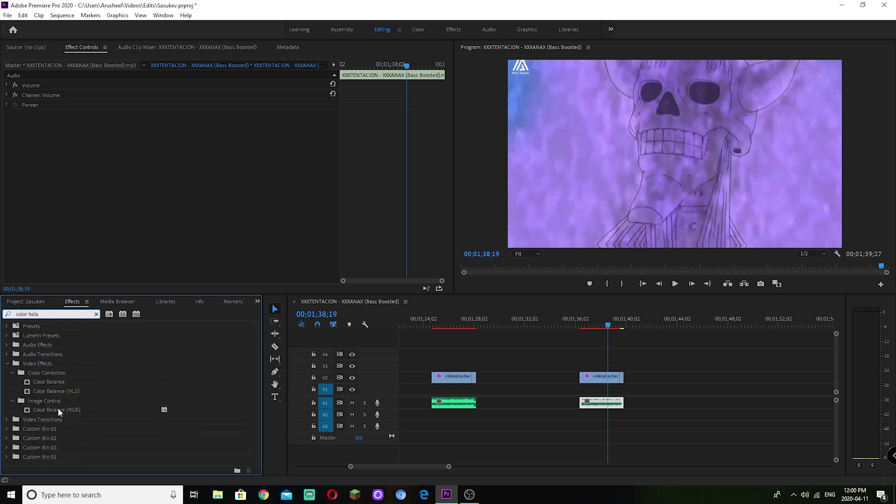
- Drag Color Balance (HLS) onto the second V2 clip and return to its start
{"action": "left_click", "coordinate": [76, 389]}
{"action": "left_click_drag", "start_coordinate": [77, 390], "coordinate": [591, 376]}
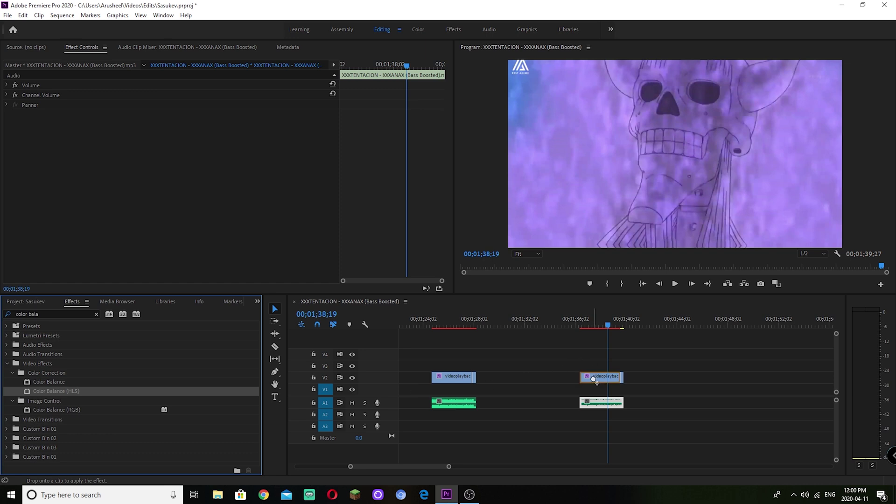
{"action": "scroll", "coordinate": [55, 200], "scroll_direction": "down", "scroll_amount": 2}
{"action": "scroll", "coordinate": [55, 199], "scroll_direction": "down", "scroll_amount": 1}
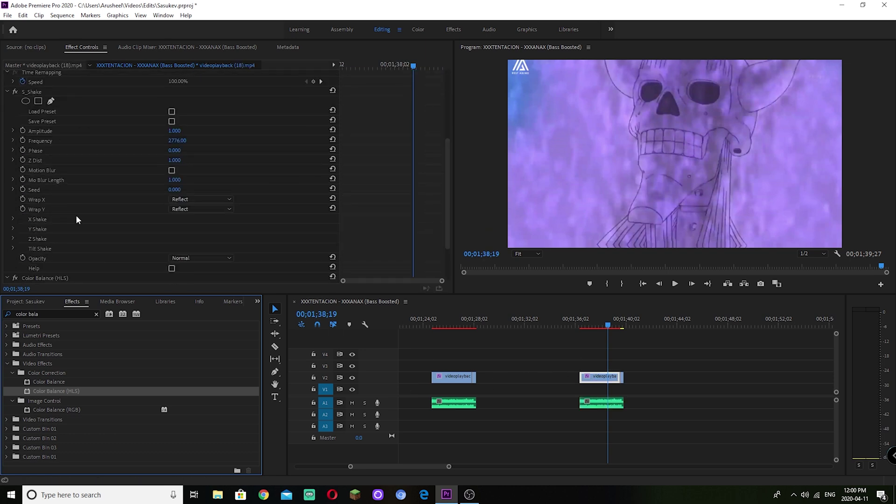
{"action": "key", "text": "Up"}
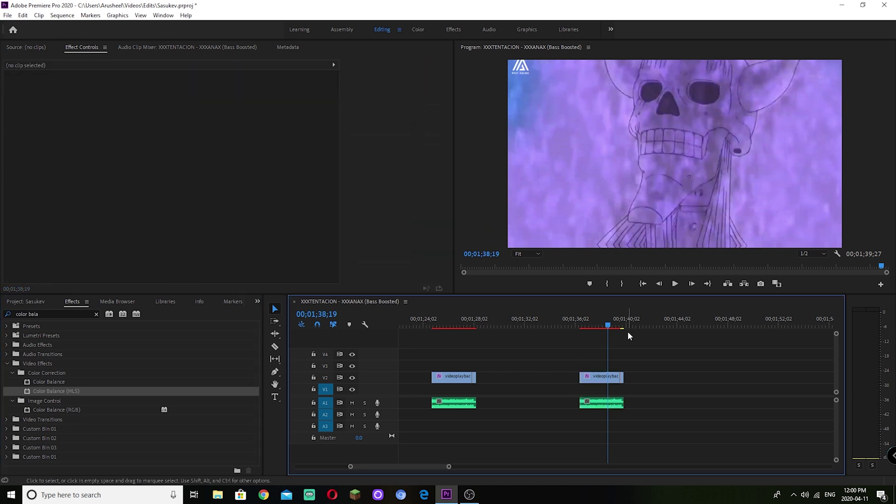
- Enable Hue keyframing and set a shifted starting hue at the clip's start
{"action": "left_click", "coordinate": [598, 376]}
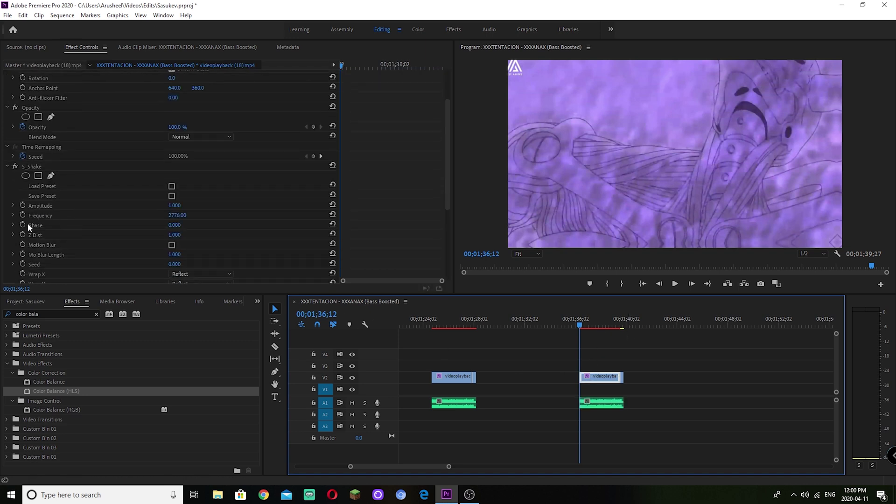
{"action": "scroll", "coordinate": [27, 223], "scroll_direction": "down", "scroll_amount": 2}
{"action": "scroll", "coordinate": [36, 224], "scroll_direction": "down", "scroll_amount": 2}
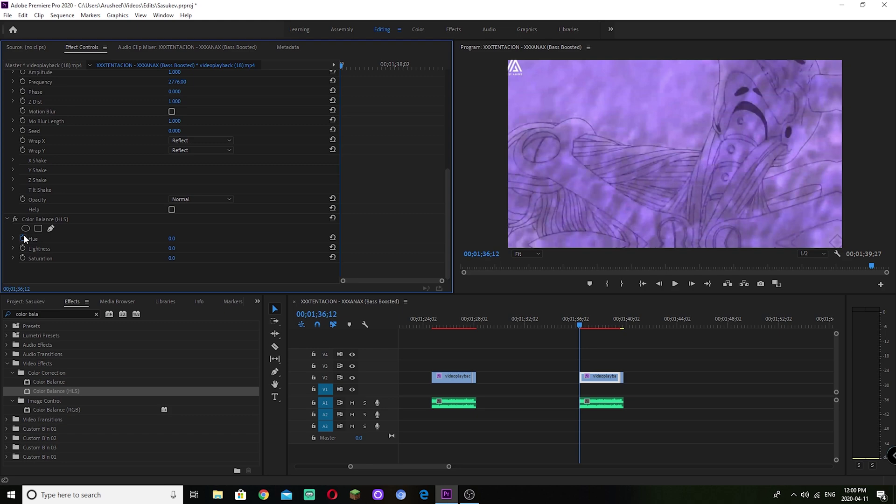
{"action": "left_click", "coordinate": [24, 238]}
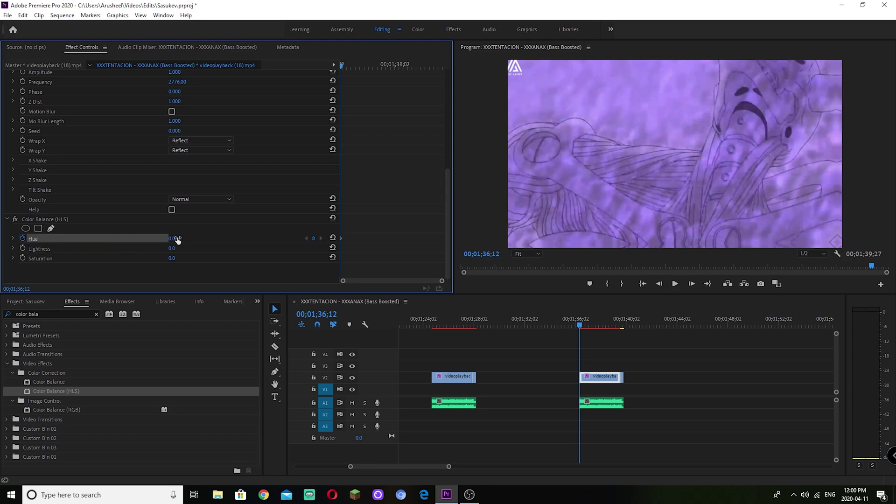
{"action": "left_click_drag", "start_coordinate": [176, 238], "coordinate": [70, 239]}
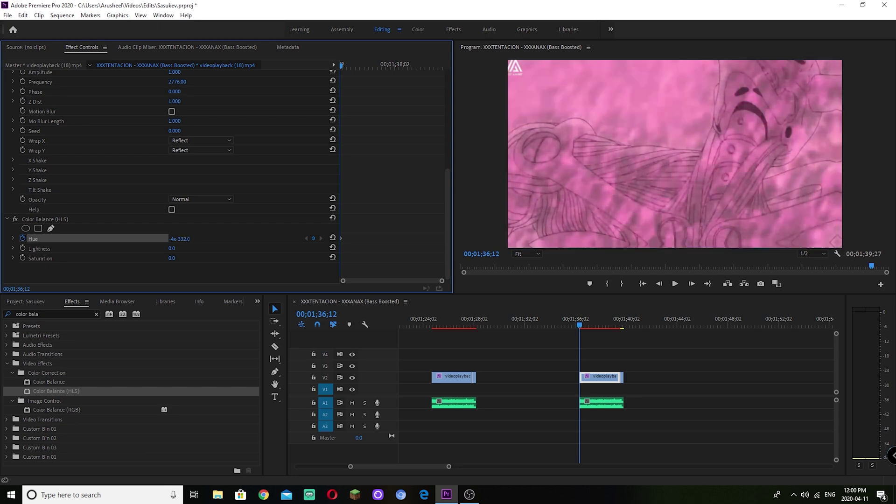
{"action": "left_click_drag", "start_coordinate": [177, 239], "coordinate": [178, 240]}
- Add a different hue keyframe near the clip end and preview the colour switch
{"action": "key", "text": "End"}
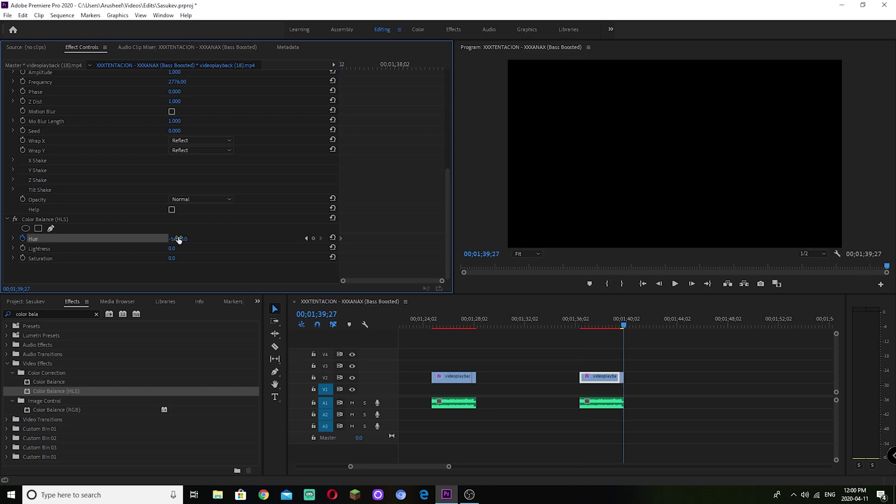
{"action": "left_click", "coordinate": [623, 327]}
{"action": "left_click_drag", "start_coordinate": [623, 327], "coordinate": [618, 326]}
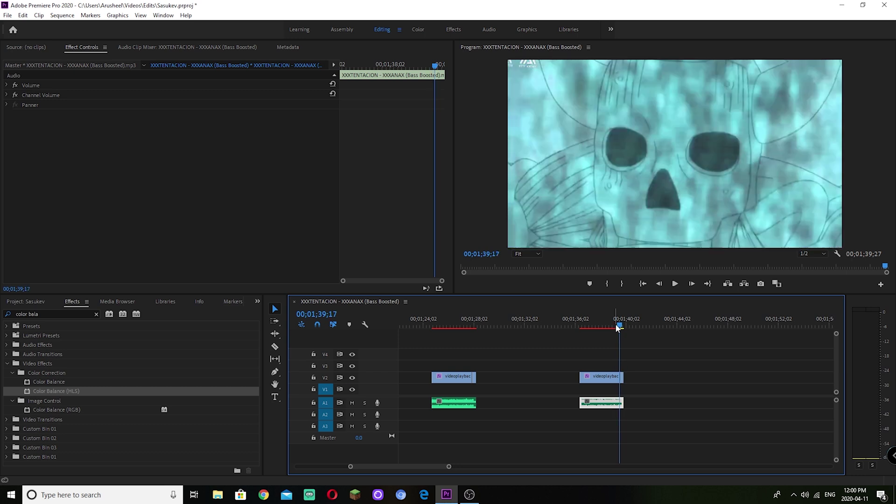
{"action": "left_click", "coordinate": [600, 378]}
{"action": "scroll", "coordinate": [56, 209], "scroll_direction": "down", "scroll_amount": 5}
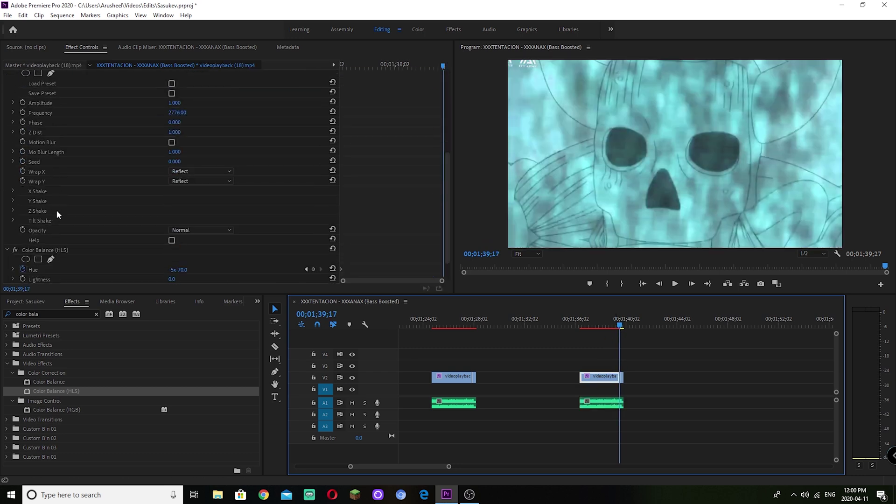
{"action": "scroll", "coordinate": [112, 216], "scroll_direction": "down", "scroll_amount": 3}
{"action": "left_click_drag", "start_coordinate": [182, 239], "coordinate": [172, 240]}
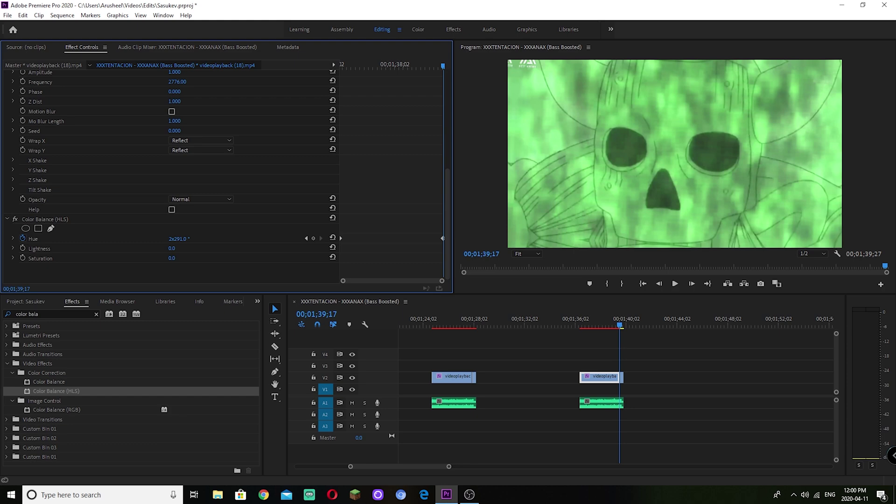
{"action": "key", "text": "Up"}
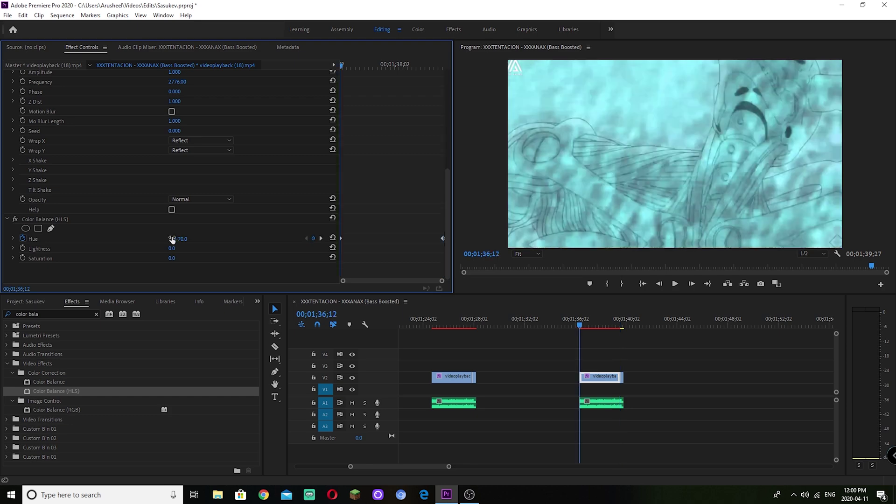
{"action": "key", "text": "space"}
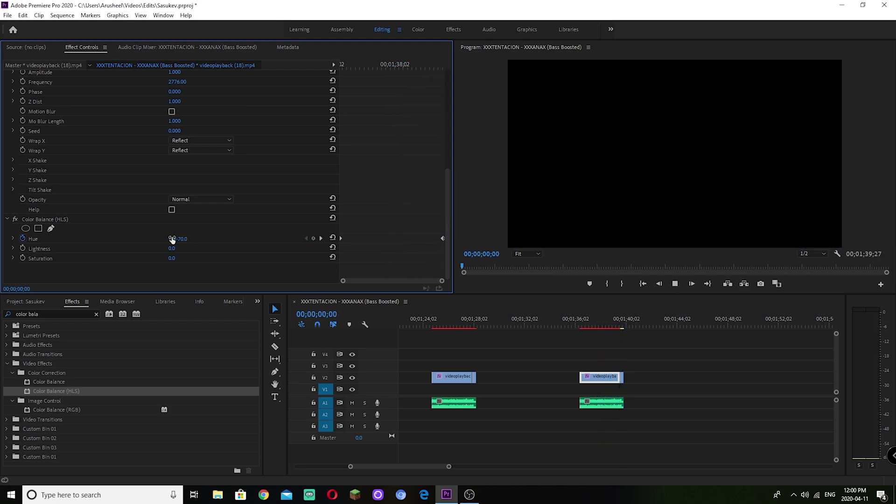
- Play the sequence, then select the later clip's Color Balance (HLS) effect
{"action": "key", "text": "space"}
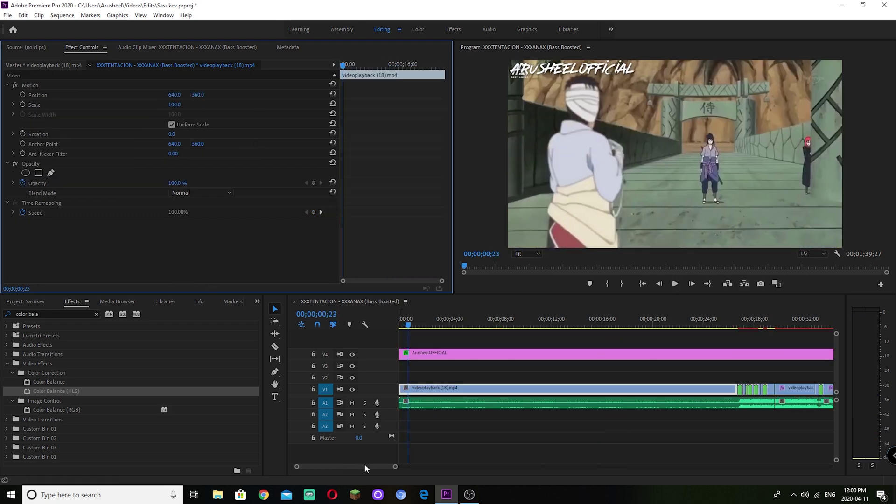
{"action": "left_click_drag", "start_coordinate": [365, 464], "coordinate": [421, 466]}
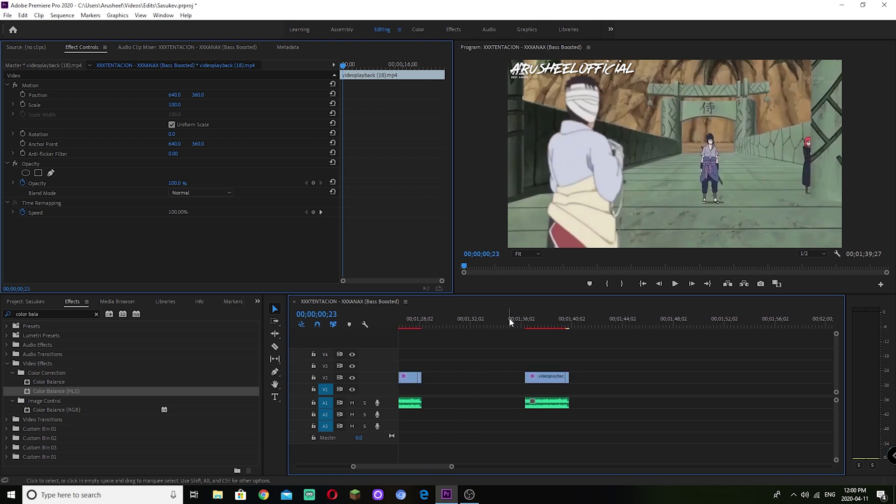
{"action": "left_click", "coordinate": [509, 319]}
{"action": "left_click", "coordinate": [549, 376]}
{"action": "scroll", "coordinate": [103, 219], "scroll_direction": "down", "scroll_amount": 2}
{"action": "scroll", "coordinate": [102, 224], "scroll_direction": "down", "scroll_amount": 3}
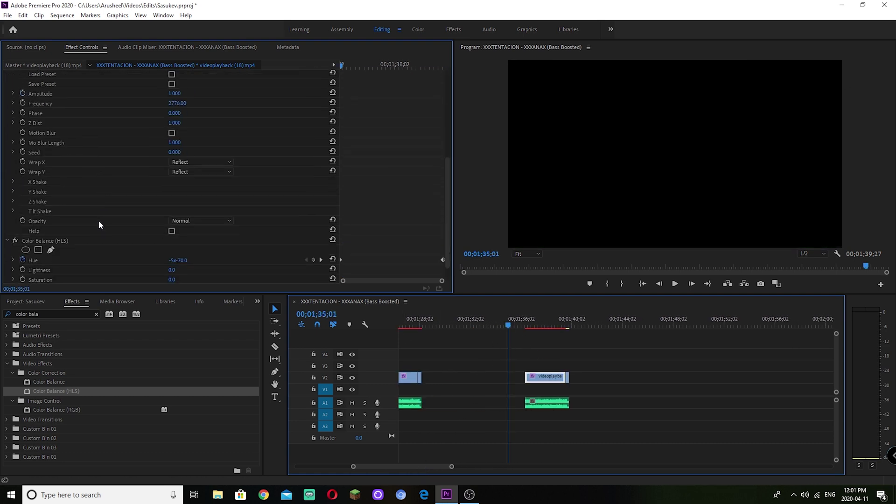
{"action": "left_click", "coordinate": [63, 240]}
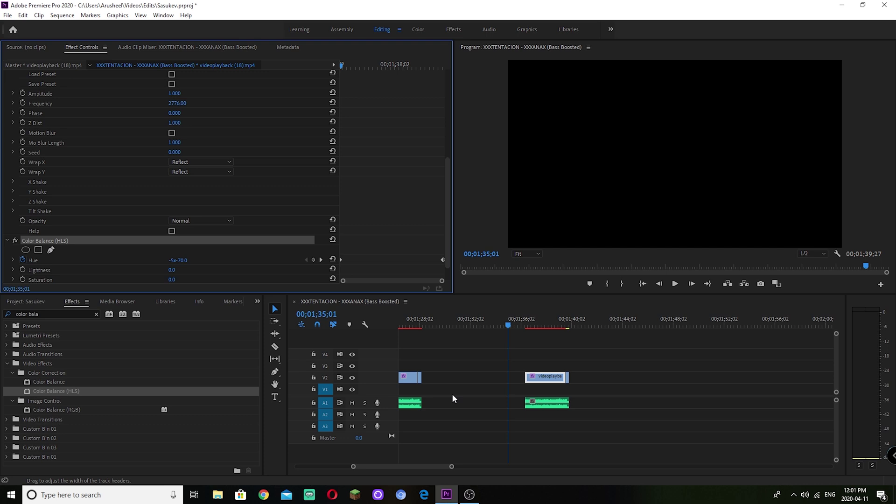
{"action": "left_click", "coordinate": [567, 377]}
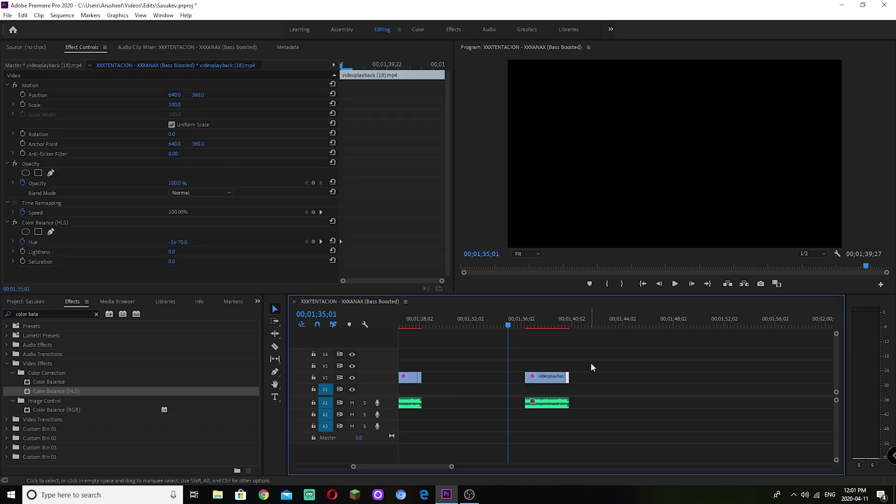
- Preview the colour-switching clip, move the playhead back to 01;28;29, and save
{"action": "key", "text": "space"}
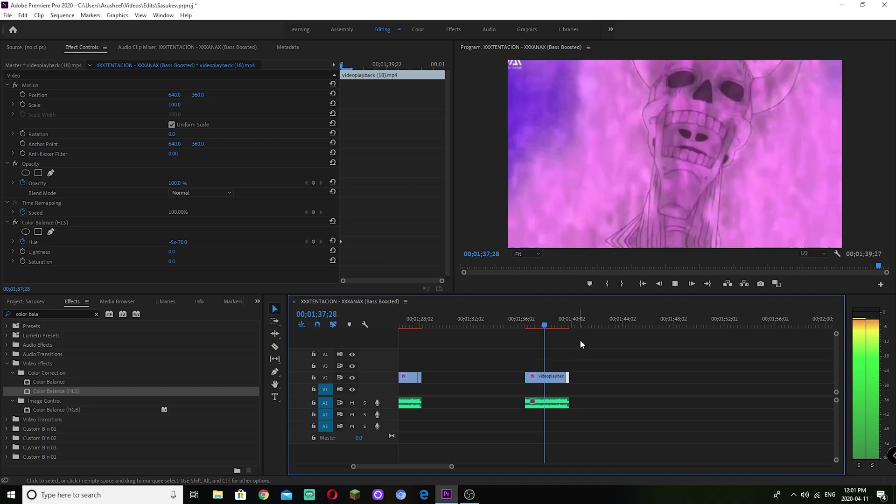
{"action": "key", "text": "space"}
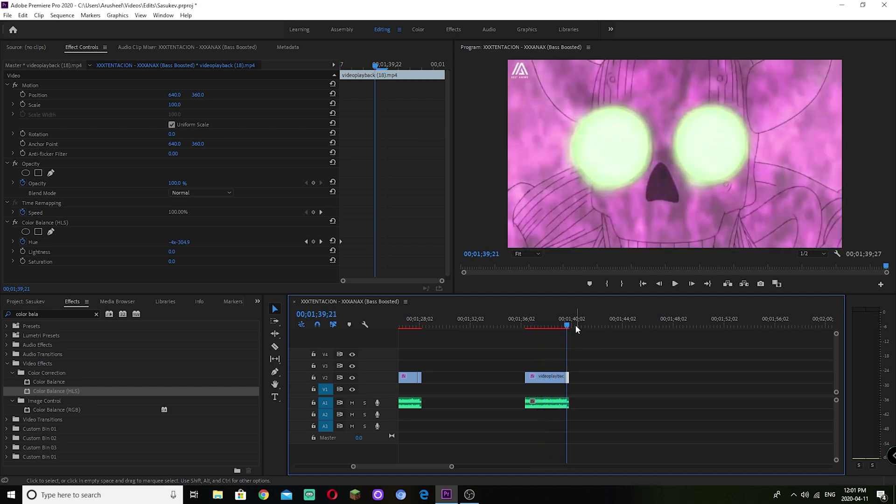
{"action": "key", "text": "space"}
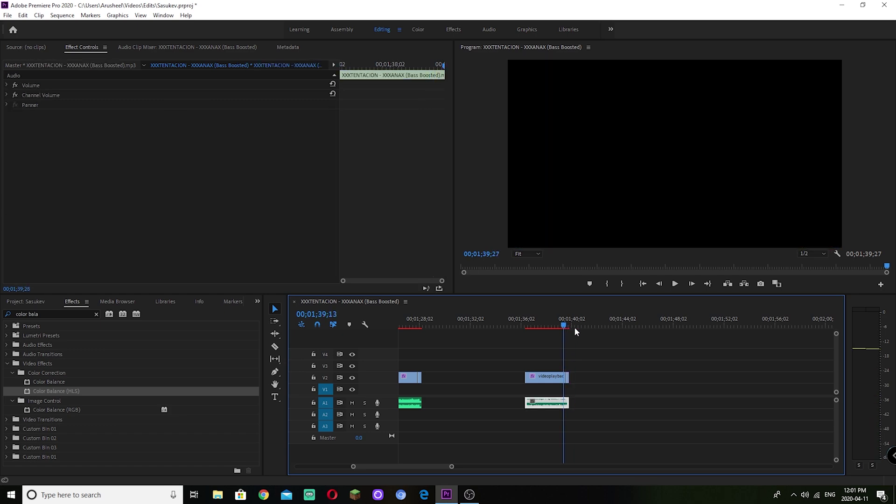
{"action": "left_click_drag", "start_coordinate": [560, 328], "coordinate": [432, 341]}
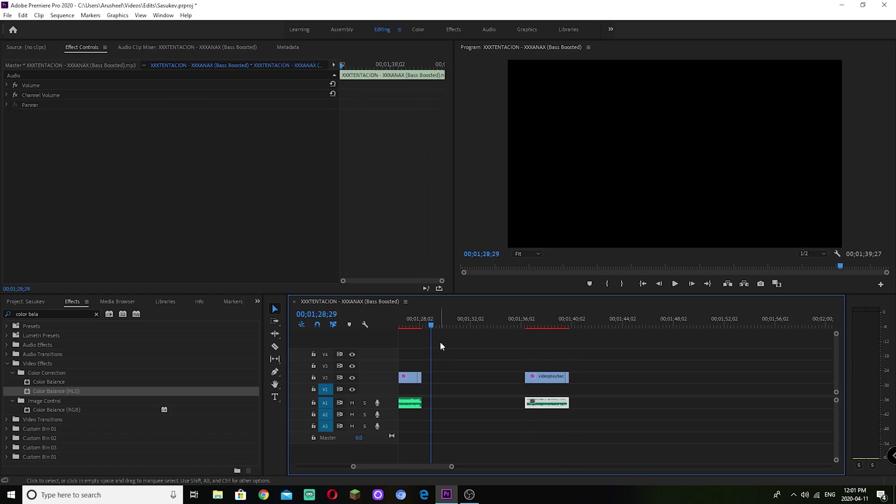
{"action": "key", "text": "ctrl+s"}
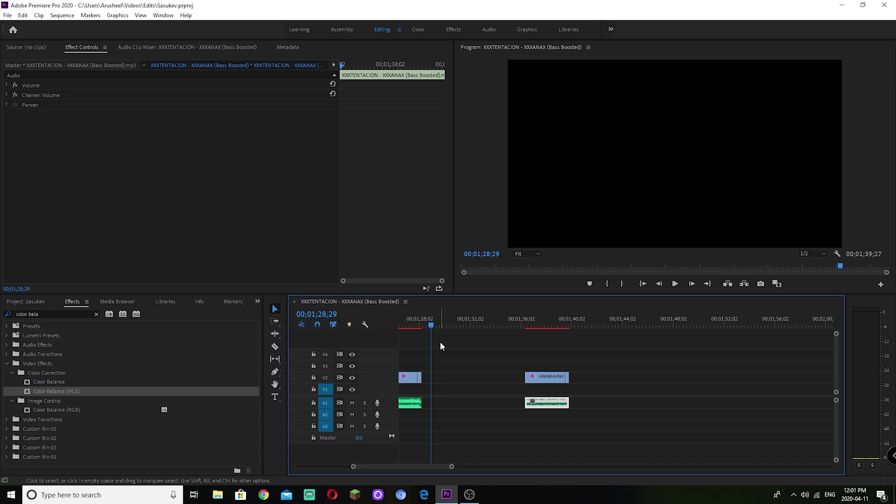